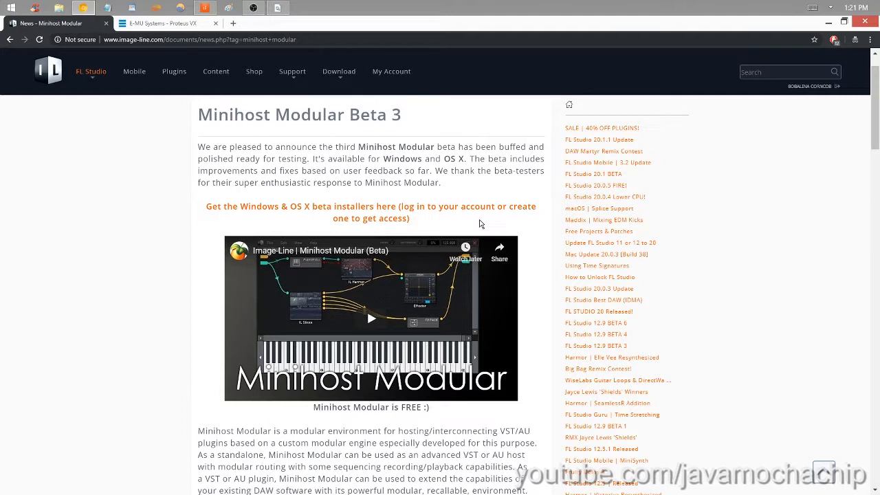
- Open the Minihost Modular beta installer page, download minihost_1.5.8.zip and show the file in its folder
{"action": "left_click", "coordinate": [405, 211]}
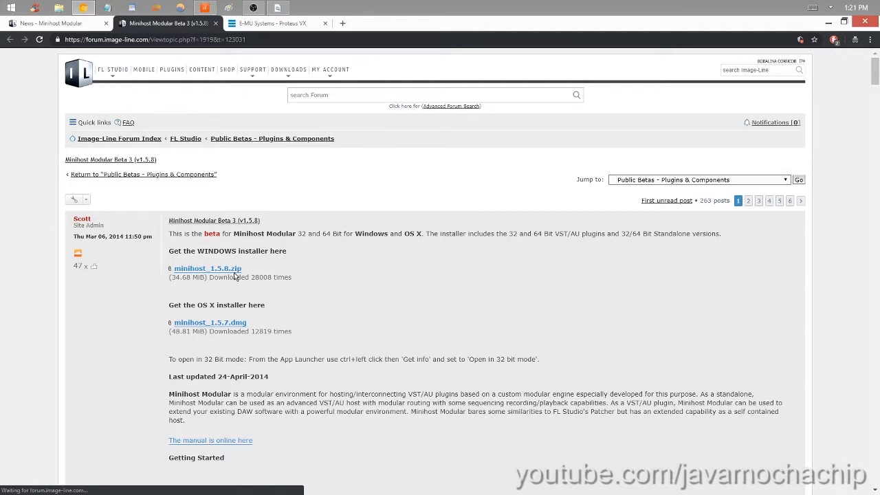
{"action": "left_click", "coordinate": [234, 270]}
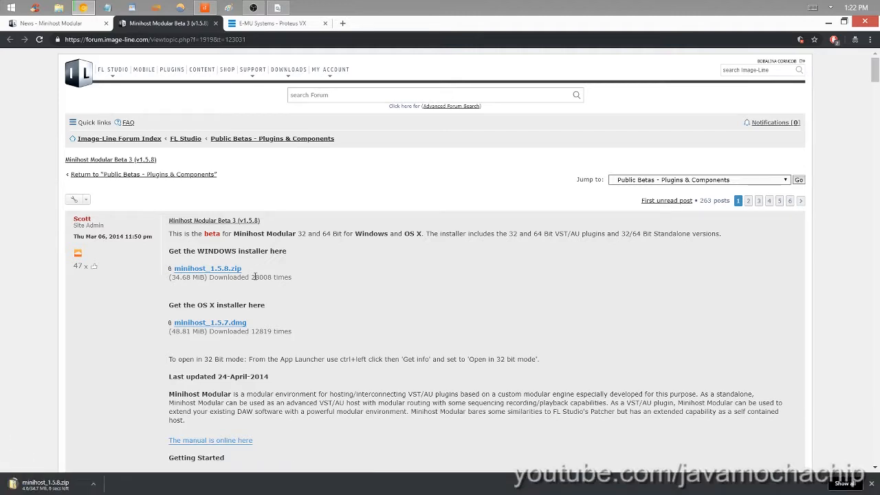
{"action": "left_click", "coordinate": [99, 486]}
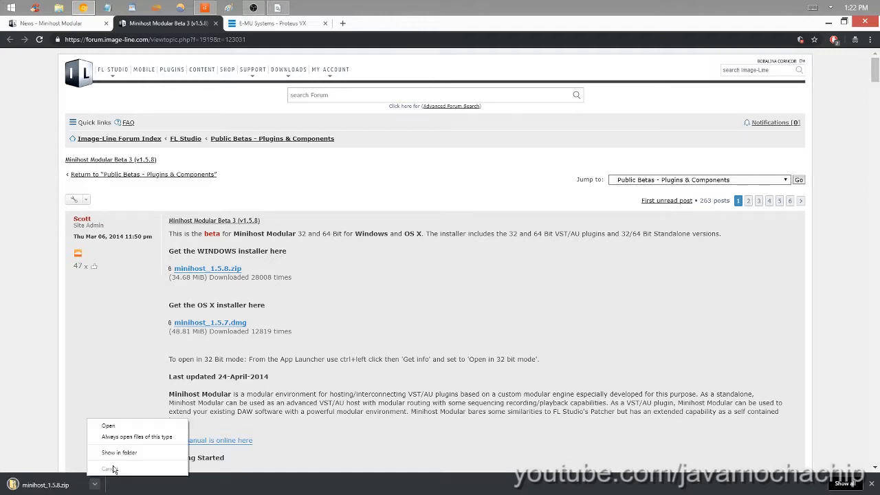
{"action": "left_click", "coordinate": [110, 454]}
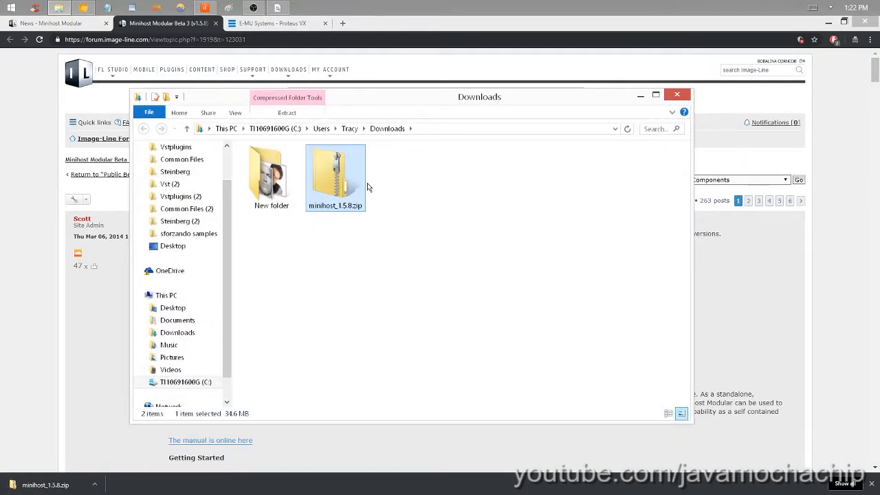
- Extract minihost_1.5.8.zip with 7-Zip into its own minihost_1.5.8 folder and open that folder
{"action": "right_click", "coordinate": [337, 178]}
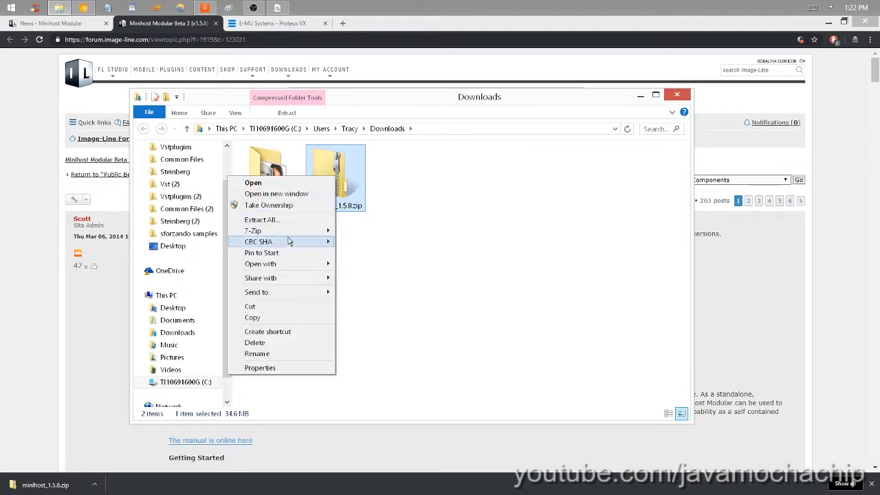
{"action": "mouse_move", "coordinate": [289, 233]}
{"action": "left_click", "coordinate": [177, 275]}
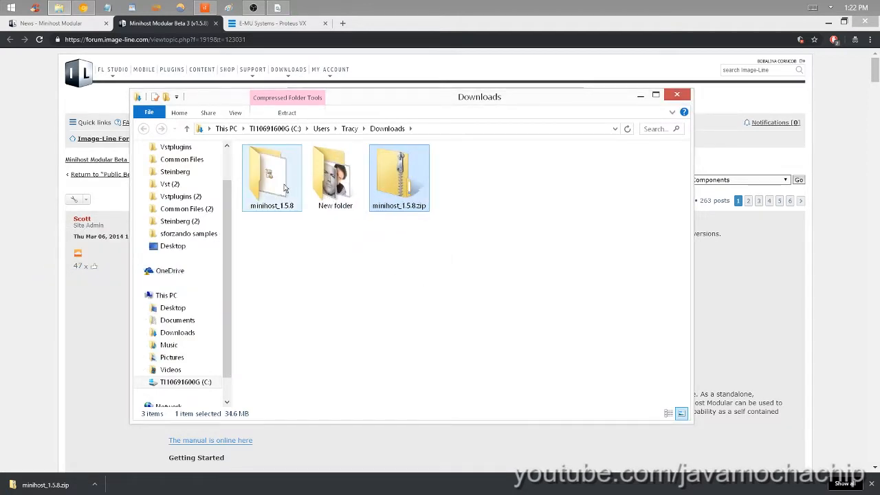
{"action": "double_click", "coordinate": [285, 188]}
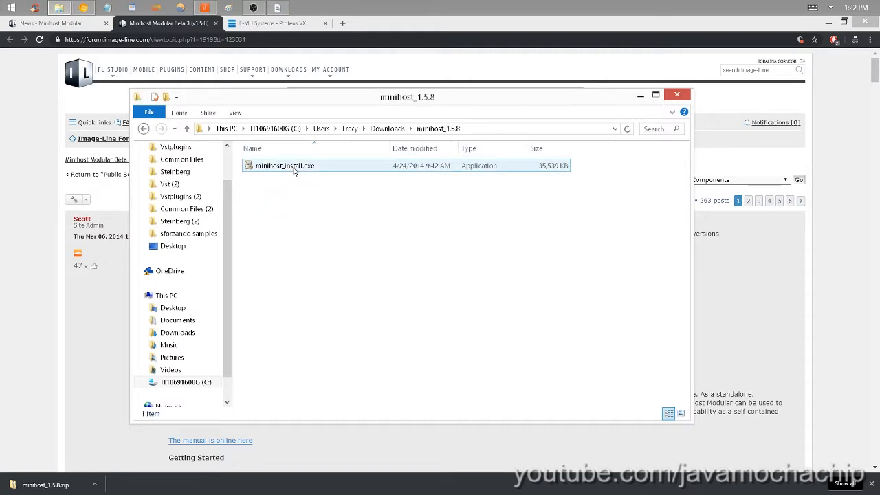
- Go through the minihost_install.exe setup without the 64bit VST plugin, quit before installing, and close the folder window
{"action": "double_click", "coordinate": [294, 171]}
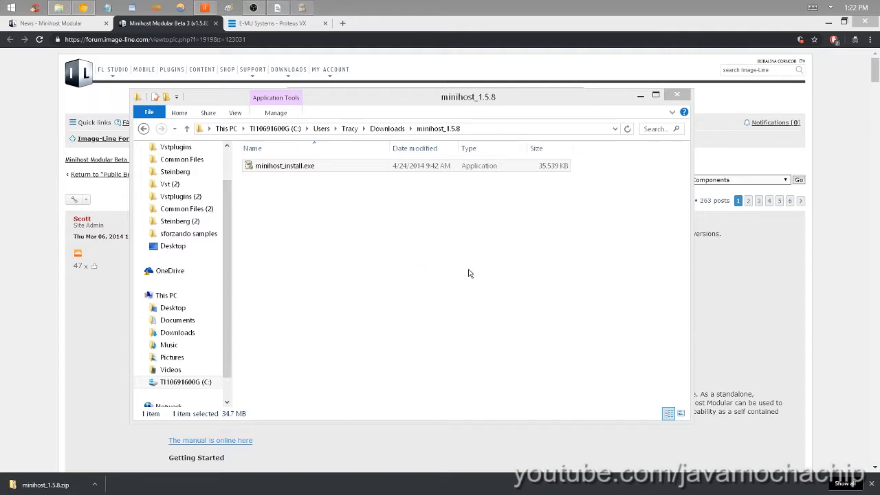
{"action": "left_click", "coordinate": [515, 355]}
{"action": "left_click", "coordinate": [514, 354]}
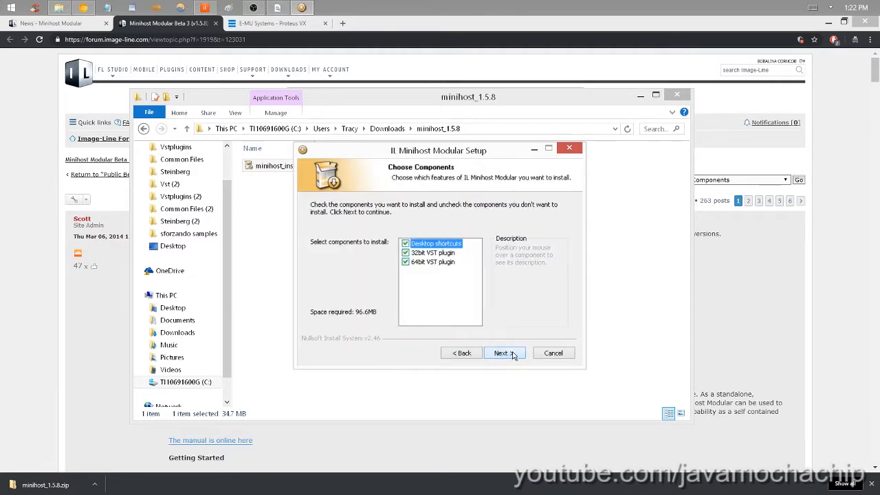
{"action": "left_click", "coordinate": [406, 264]}
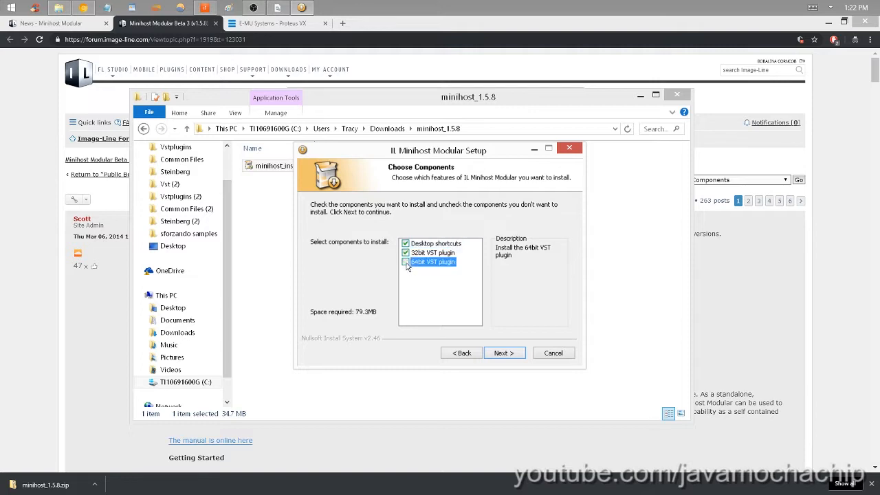
{"action": "left_click", "coordinate": [501, 355]}
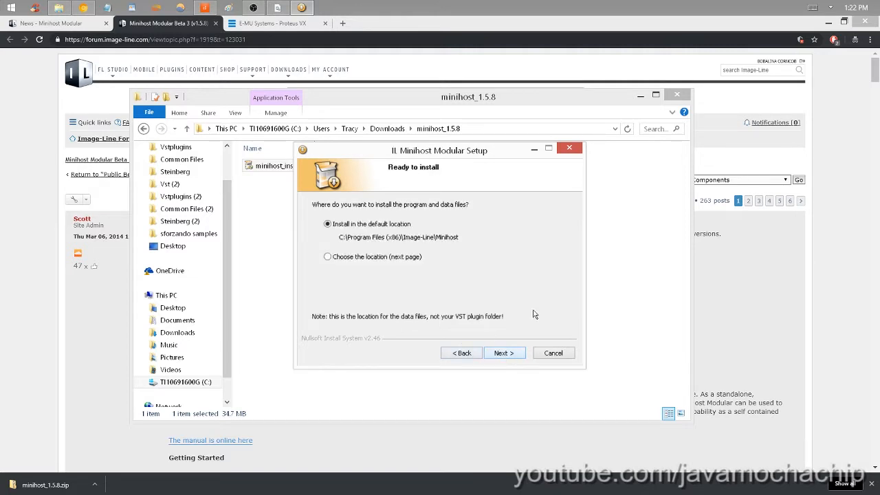
{"action": "left_click", "coordinate": [520, 355]}
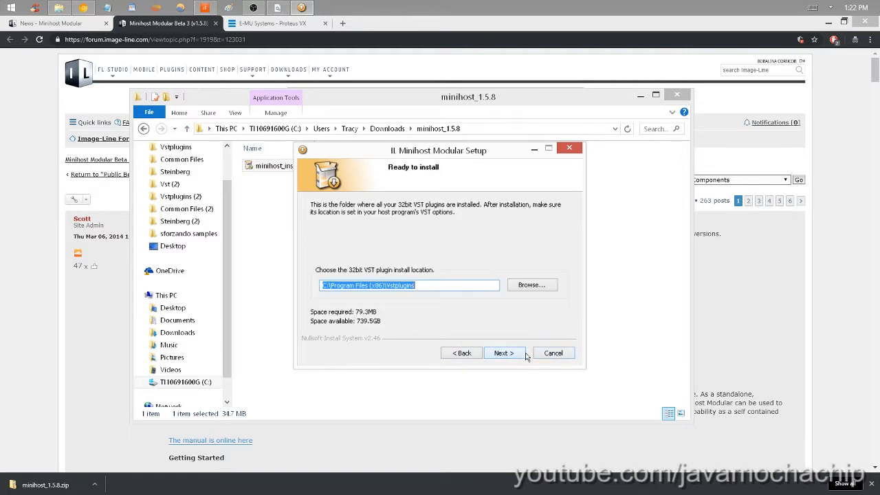
{"action": "left_click", "coordinate": [552, 353]}
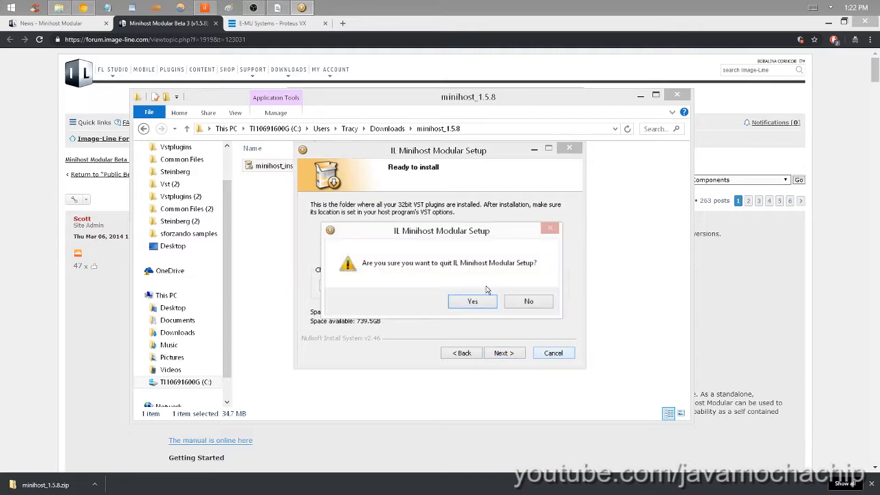
{"action": "left_click", "coordinate": [475, 301]}
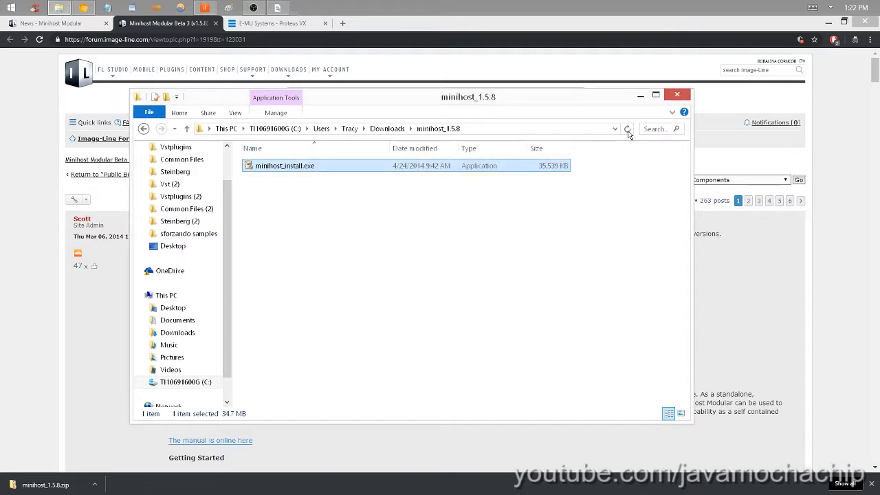
{"action": "left_click", "coordinate": [677, 94]}
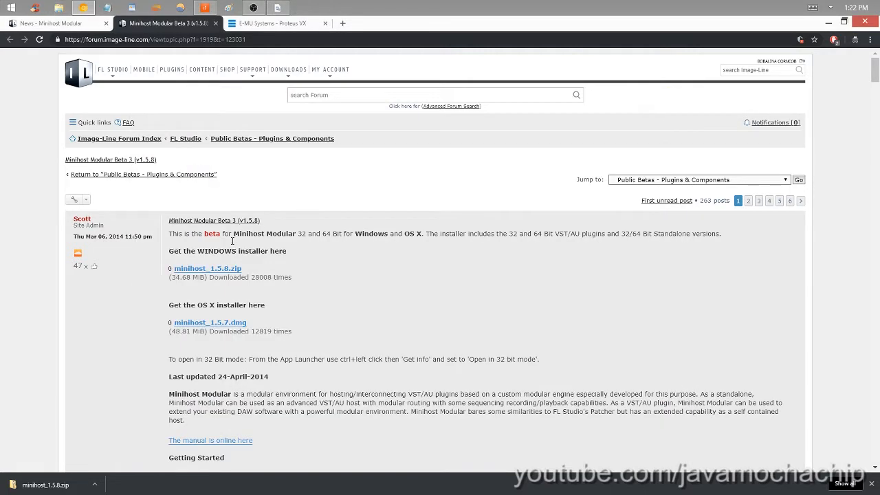
{"action": "left_click", "coordinate": [871, 485]}
- Download ProteusVX.zip from the E-MU Proteus VX page and show the file in its folder
{"action": "left_click", "coordinate": [263, 24]}
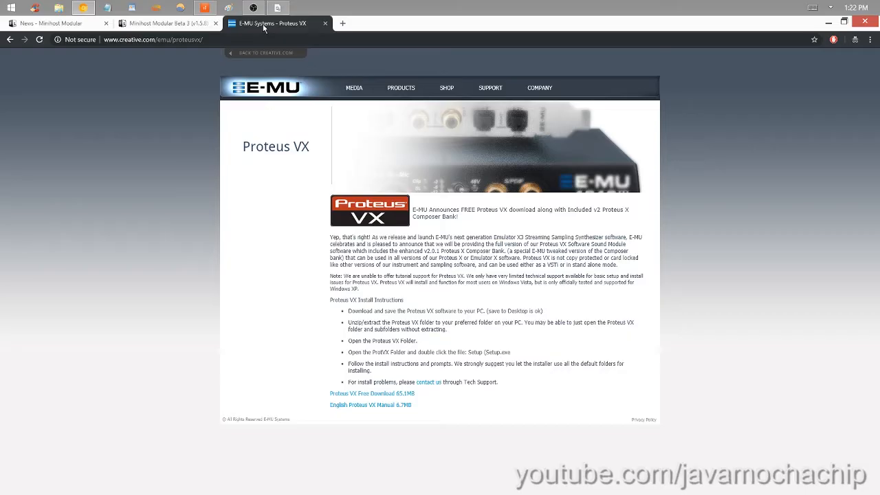
{"action": "left_click", "coordinate": [376, 397]}
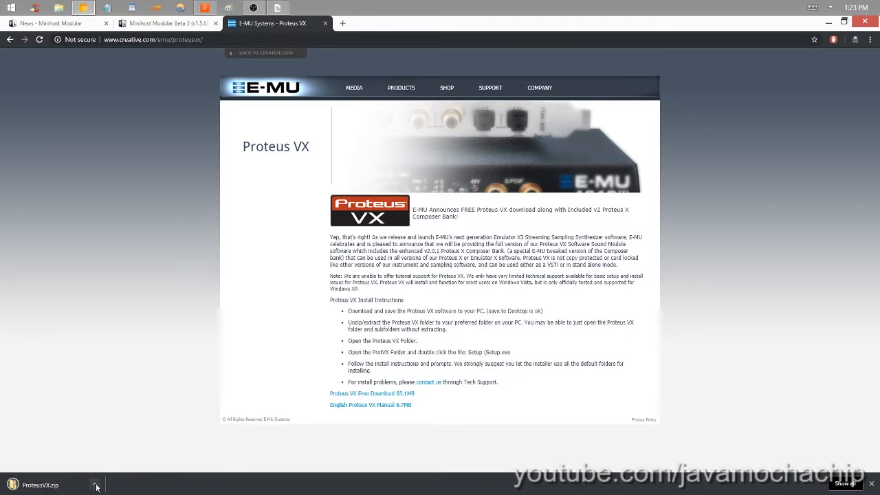
{"action": "left_click", "coordinate": [94, 484]}
{"action": "left_click", "coordinate": [120, 453]}
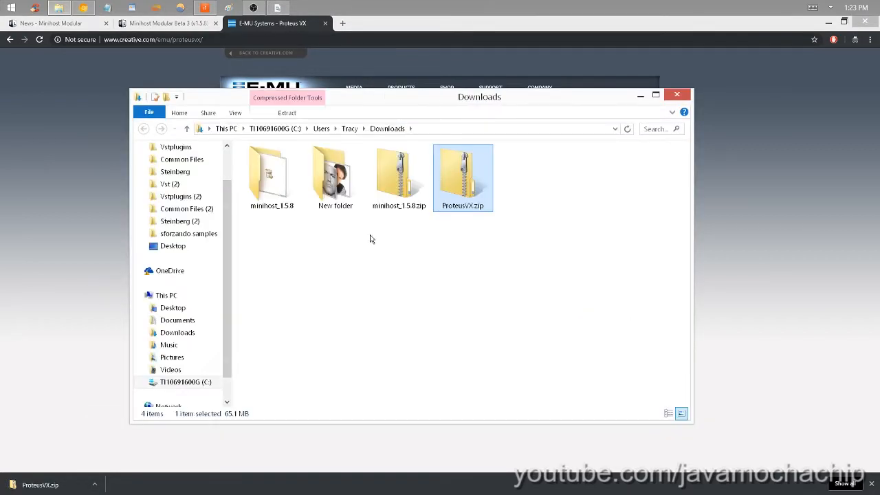
- Extract ProteusVX.zip with 7-Zip into a ProteusVX folder and view the installer files in its ProtVX subfolder
{"action": "right_click", "coordinate": [453, 189]}
{"action": "mouse_move", "coordinate": [414, 241]}
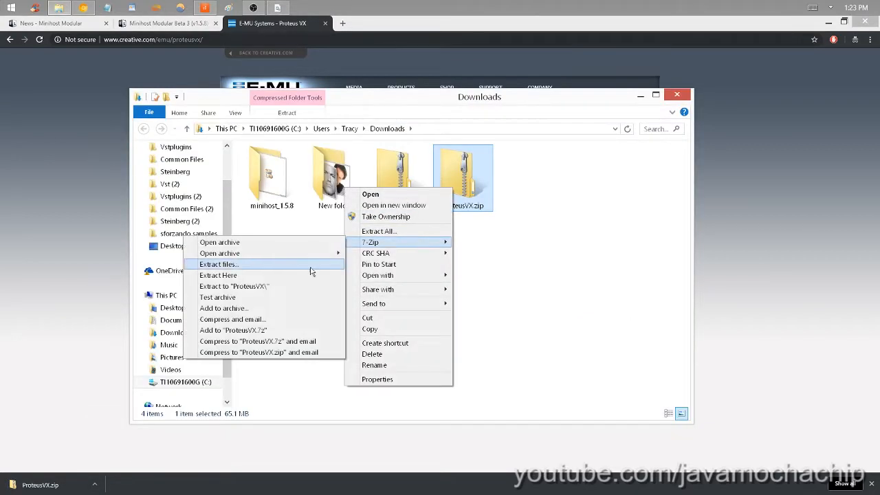
{"action": "left_click", "coordinate": [279, 286]}
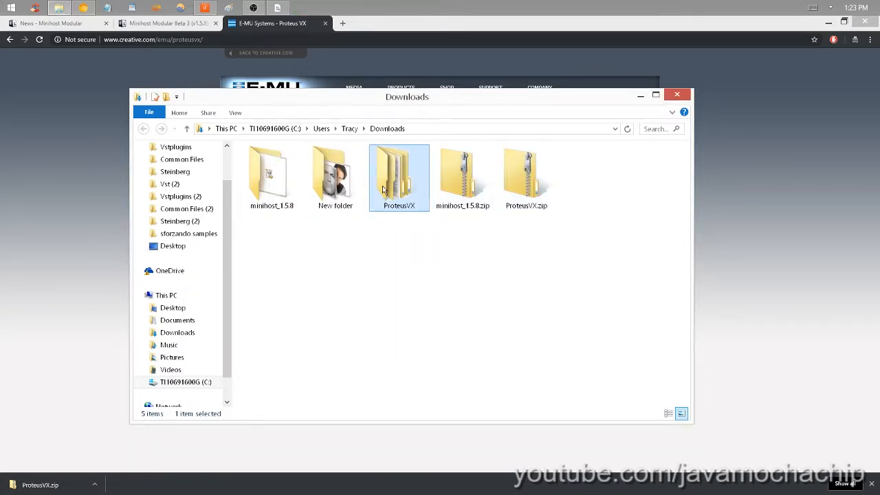
{"action": "double_click", "coordinate": [385, 184]}
{"action": "double_click", "coordinate": [288, 167]}
{"action": "double_click", "coordinate": [285, 191]}
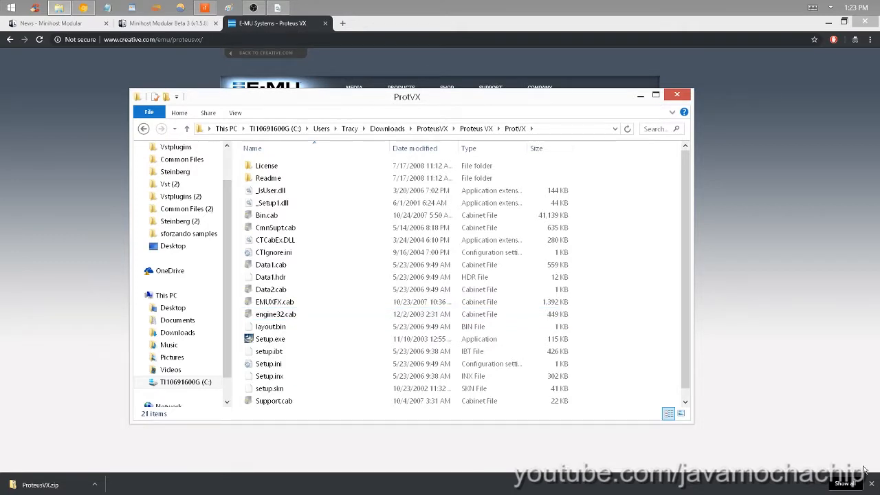
{"action": "left_click", "coordinate": [677, 94]}
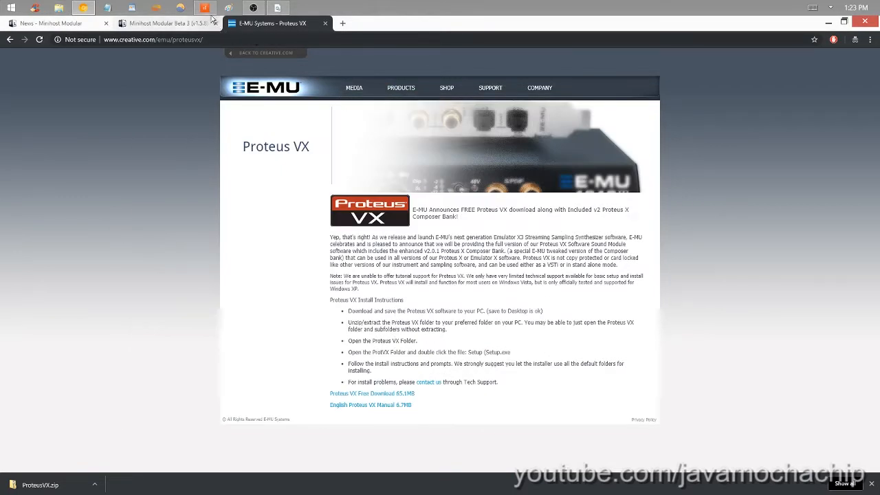
- Switch to Cakewalk and add an instrument track using the uncategorized Minihost Modular (32-bit) plugin
{"action": "left_click", "coordinate": [208, 9]}
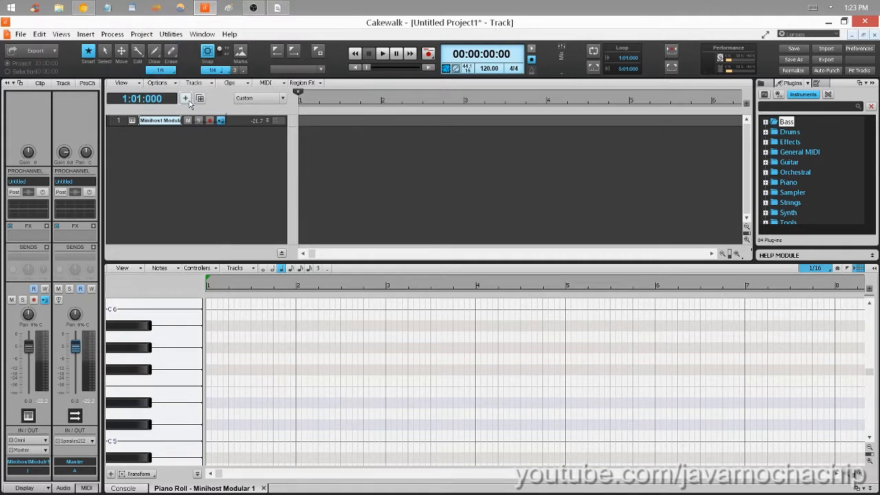
{"action": "left_click", "coordinate": [187, 99]}
{"action": "left_click", "coordinate": [259, 75]}
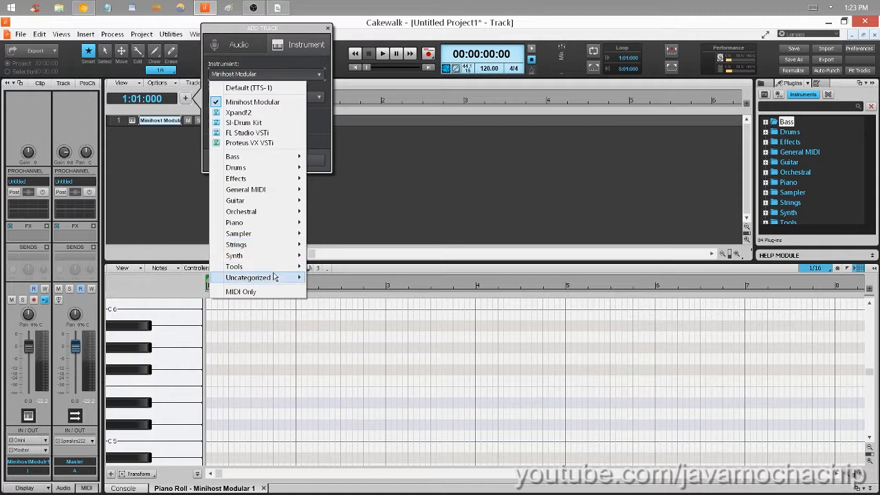
{"action": "mouse_move", "coordinate": [274, 277]}
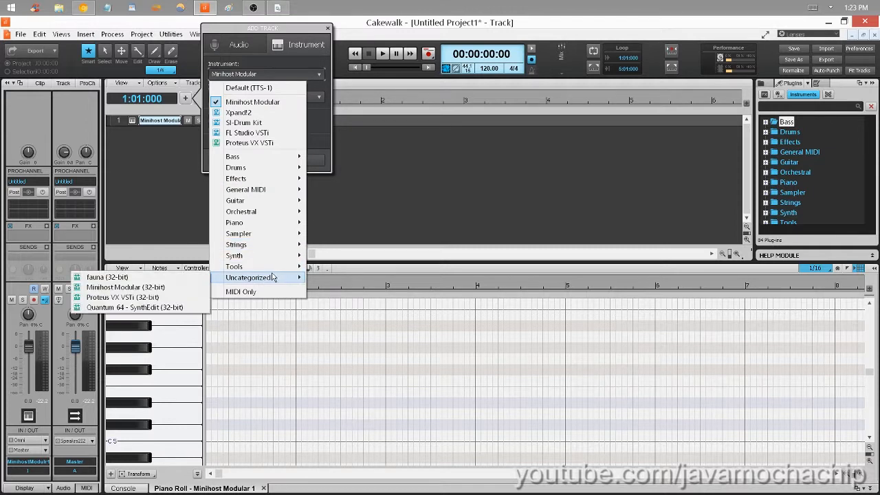
{"action": "left_click", "coordinate": [146, 291]}
{"action": "left_click", "coordinate": [293, 163]}
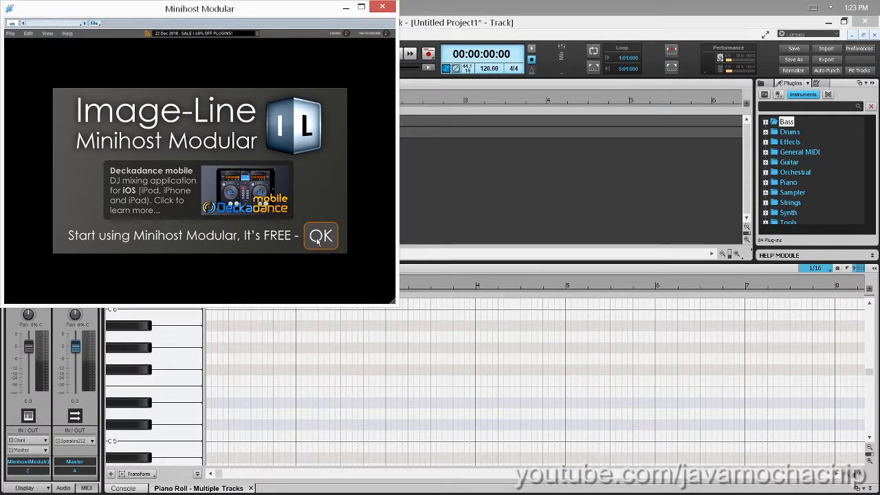
{"action": "left_click", "coordinate": [317, 241]}
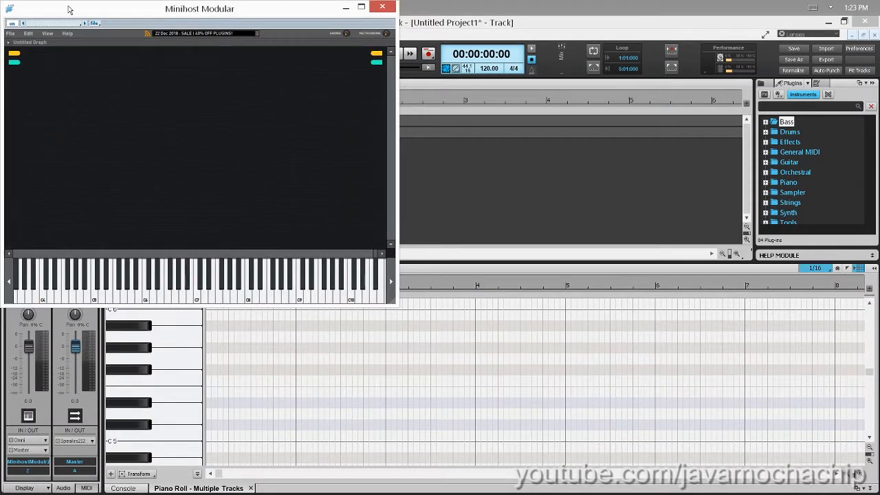
{"action": "left_click_drag", "start_coordinate": [67, 5], "coordinate": [151, 33]}
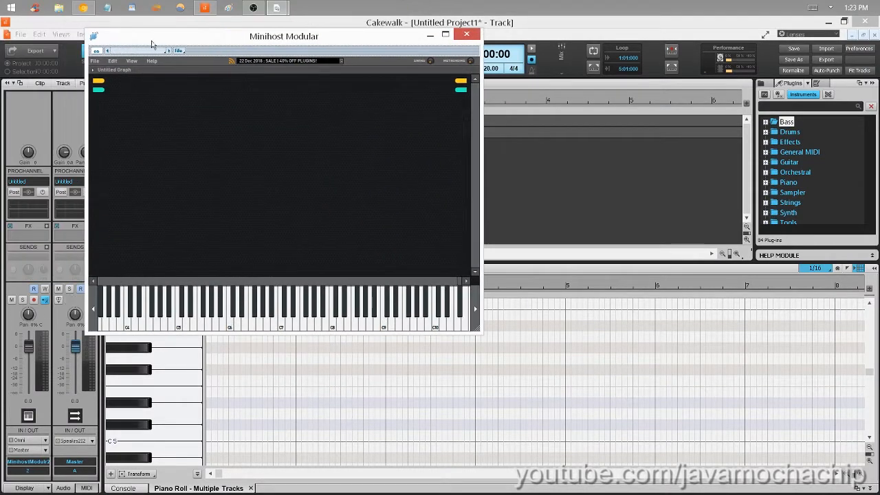
- Review the custom VST folder paths and plugin list in Minihost Modular's preferences
{"action": "left_click", "coordinate": [113, 61]}
{"action": "mouse_move", "coordinate": [95, 61]}
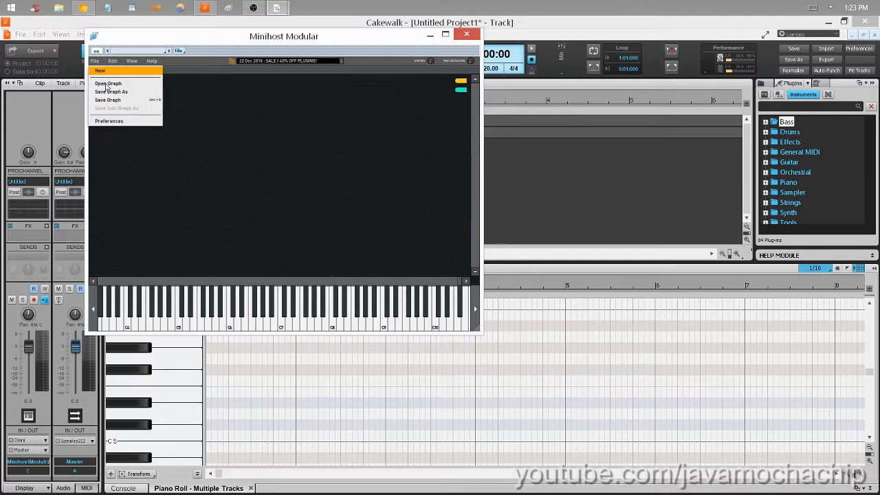
{"action": "left_click", "coordinate": [124, 124]}
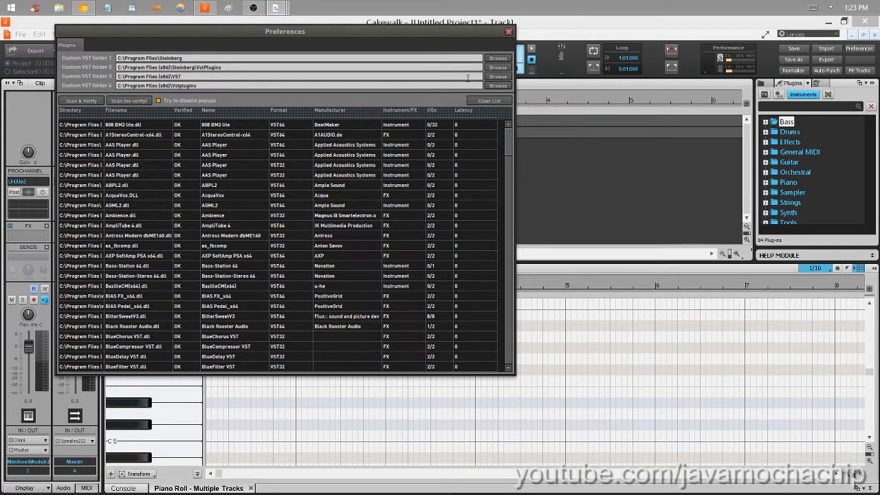
{"action": "left_click", "coordinate": [443, 68]}
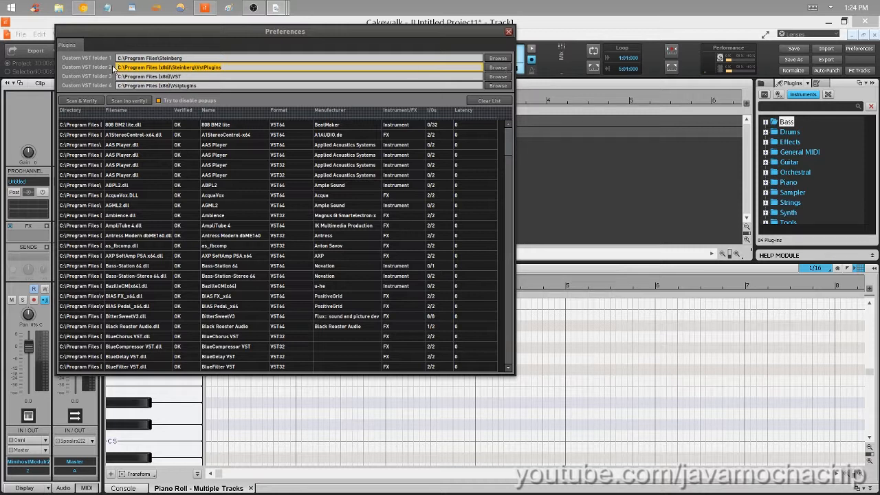
{"action": "left_click", "coordinate": [509, 32]}
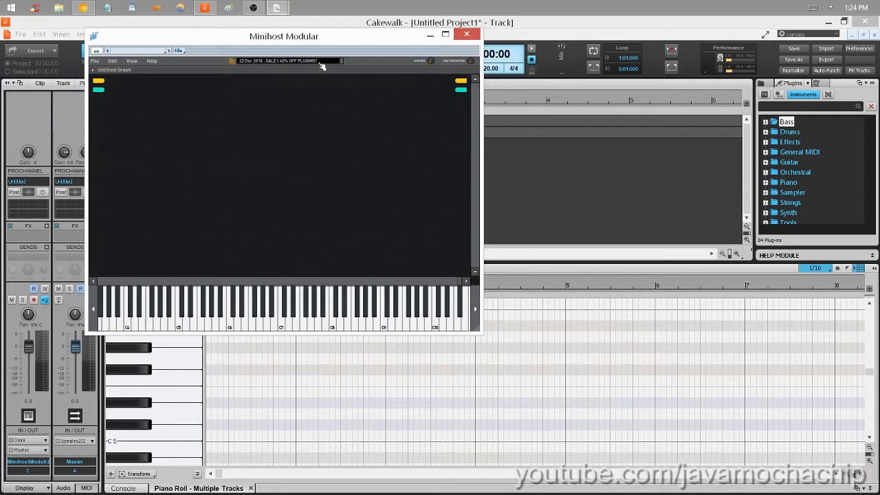
- Add the ProteusVX plugin to the Minihost Modular graph and close the Minihost window to reveal the ProteusVX interface
{"action": "right_click", "coordinate": [218, 161]}
{"action": "mouse_move", "coordinate": [231, 166]}
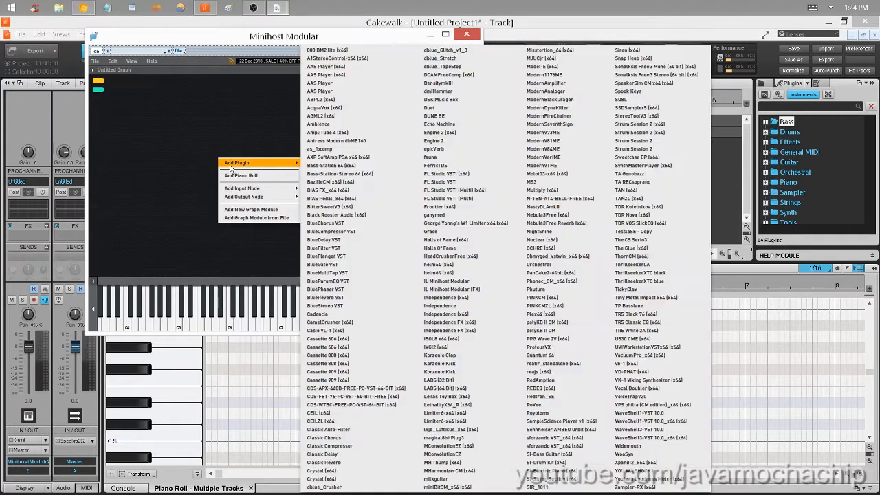
{"action": "left_click", "coordinate": [564, 351]}
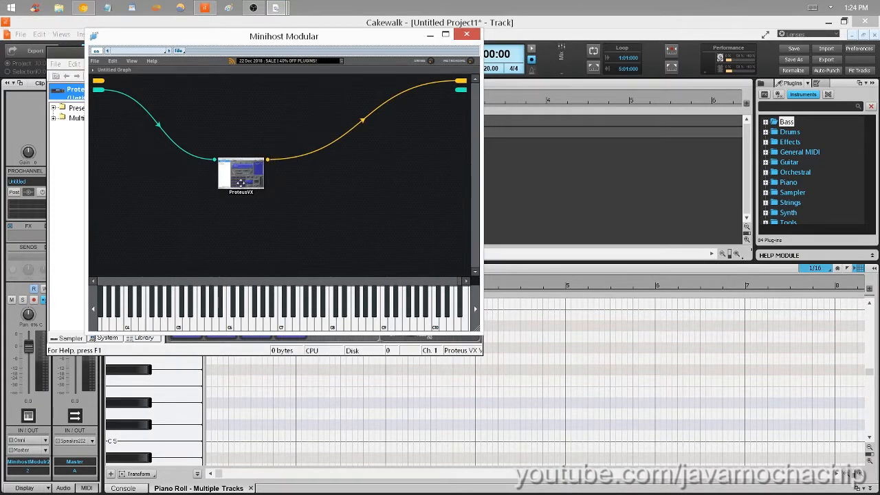
{"action": "left_click", "coordinate": [467, 34]}
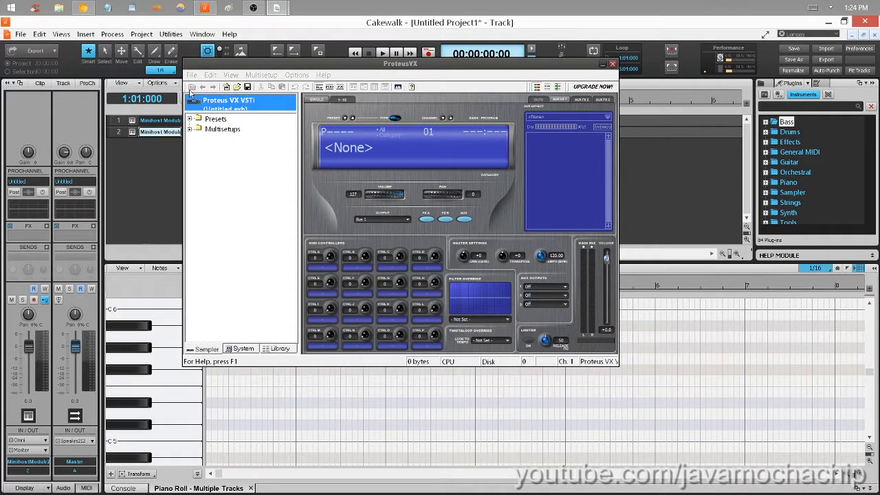
- Load the Proteus X Composer v2.0.1.exb bank from the E-MU Sound Central folder into ProteusVX
{"action": "left_click", "coordinate": [191, 76]}
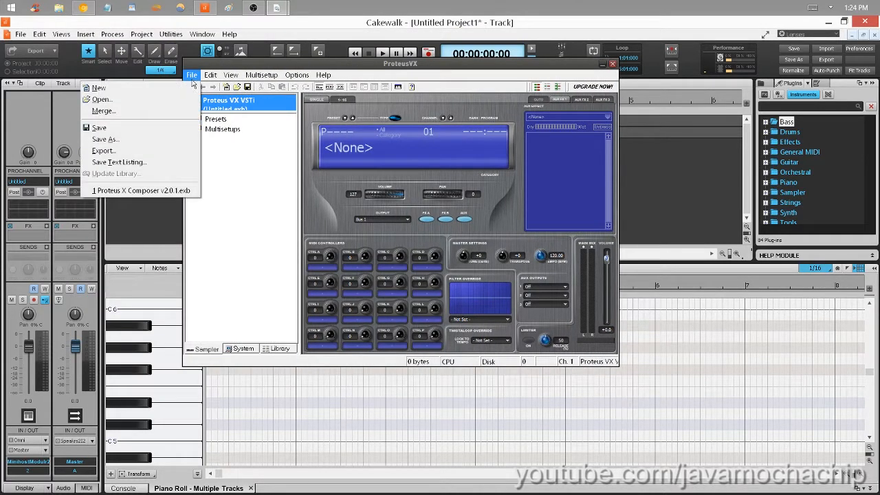
{"action": "left_click", "coordinate": [173, 99]}
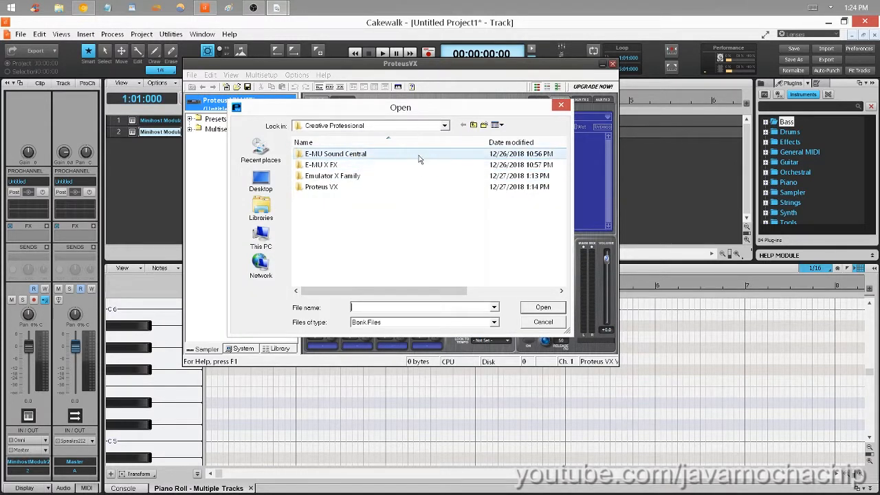
{"action": "double_click", "coordinate": [337, 154]}
{"action": "double_click", "coordinate": [339, 154]}
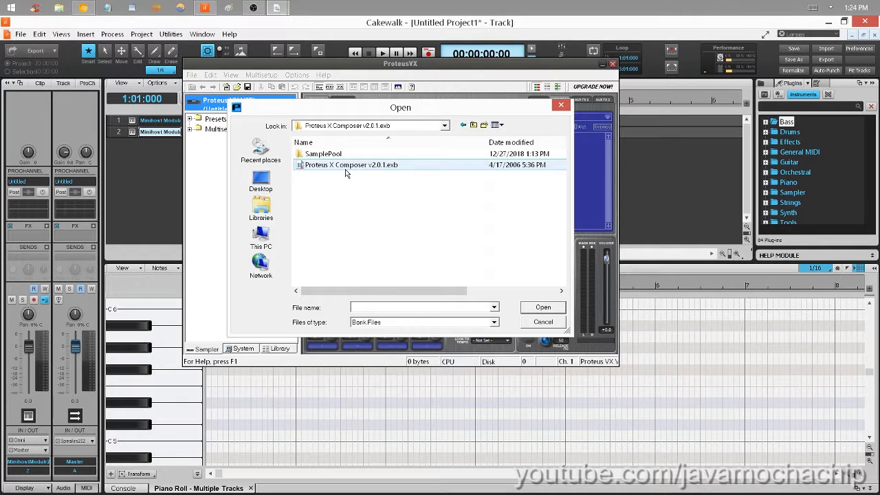
{"action": "left_click", "coordinate": [346, 169]}
{"action": "left_click", "coordinate": [541, 307]}
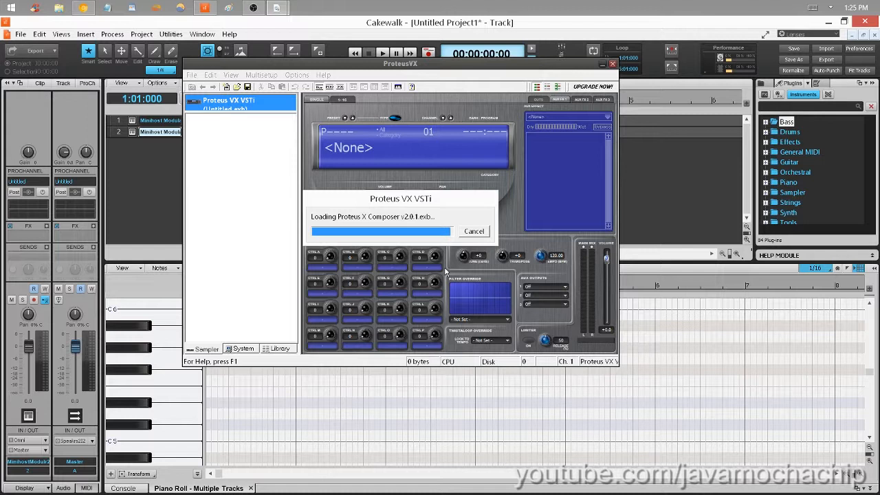
- Audition the Dynamic Grand preset with the piano roll keys, and select the A Ku Stq preset in ProteusVX and play keys again
{"action": "left_click", "coordinate": [151, 329]}
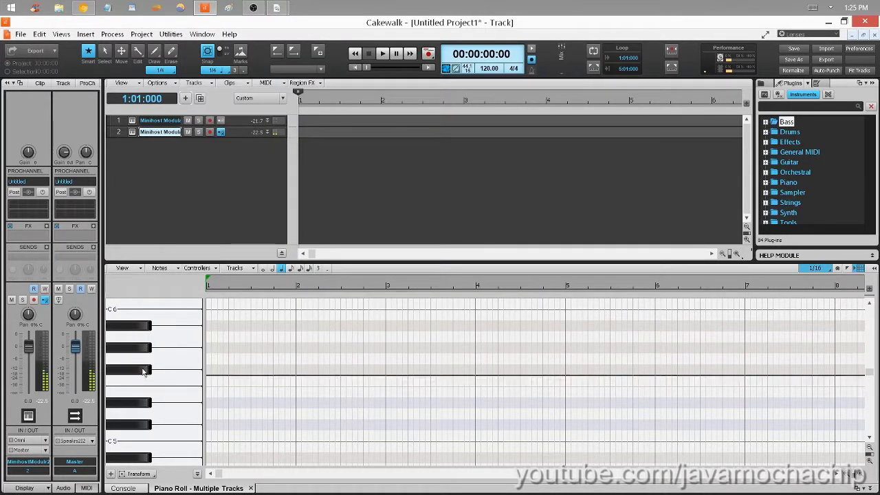
{"action": "mouse_move", "coordinate": [277, 7]}
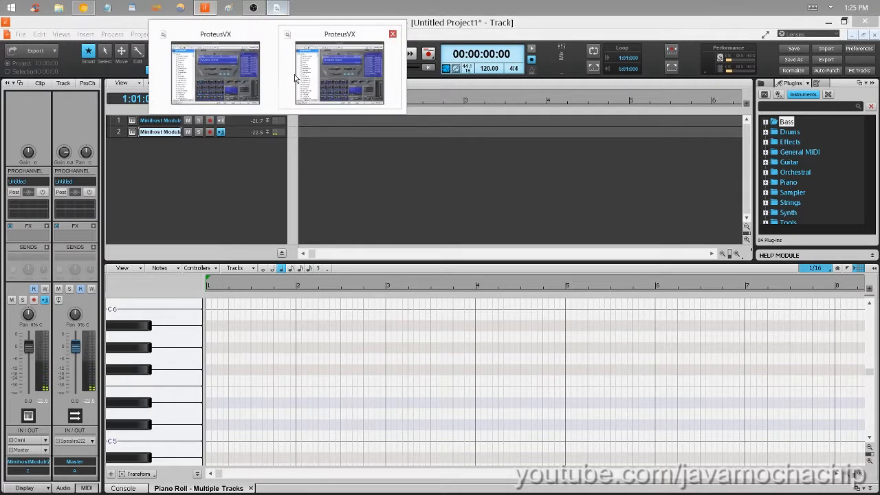
{"action": "left_click", "coordinate": [318, 86]}
{"action": "left_click", "coordinate": [227, 169]}
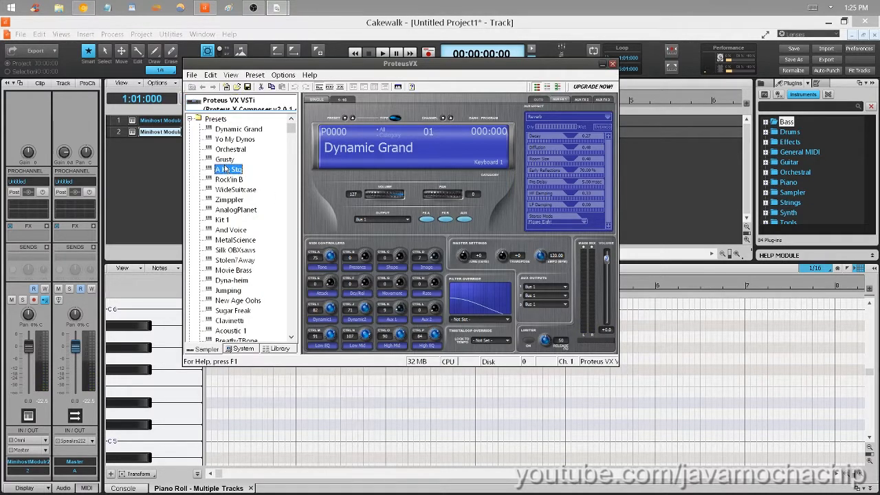
{"action": "left_click", "coordinate": [176, 384]}
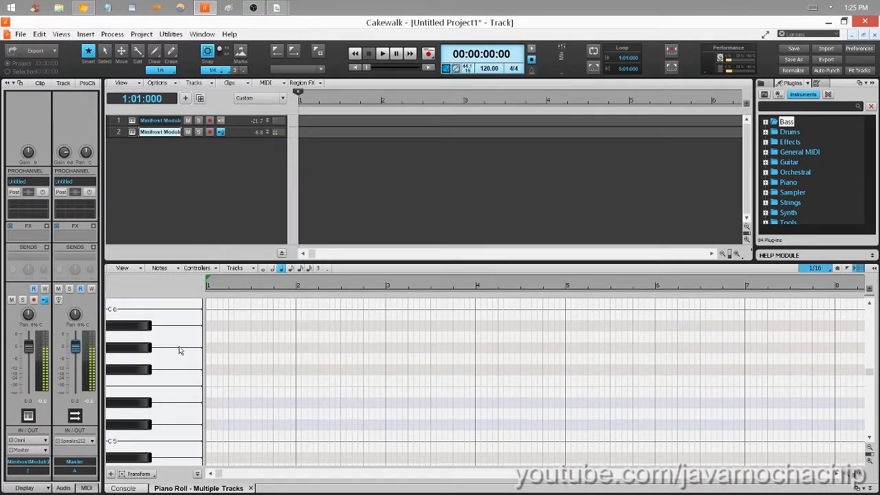
- Switch to the other ProteusVX window, select the Movie Brass preset, and play several piano roll keys in Cakewalk
{"action": "mouse_move", "coordinate": [252, 6]}
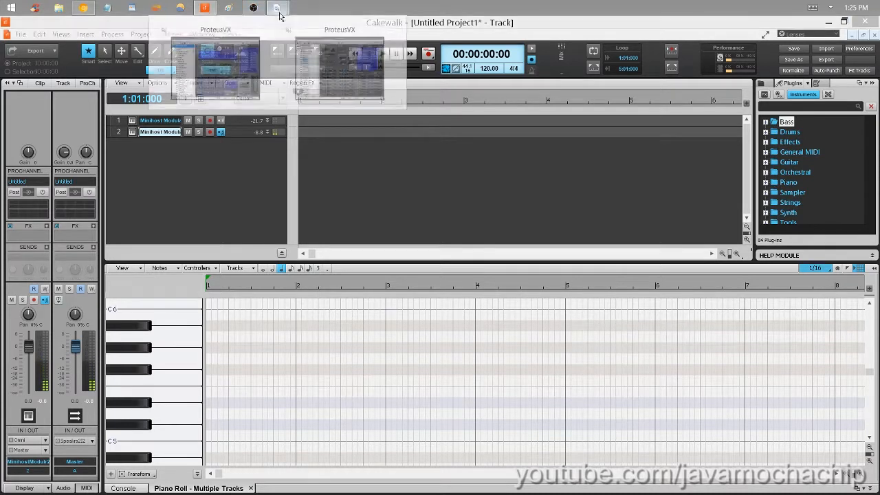
{"action": "left_click", "coordinate": [267, 86]}
{"action": "left_click", "coordinate": [258, 295]}
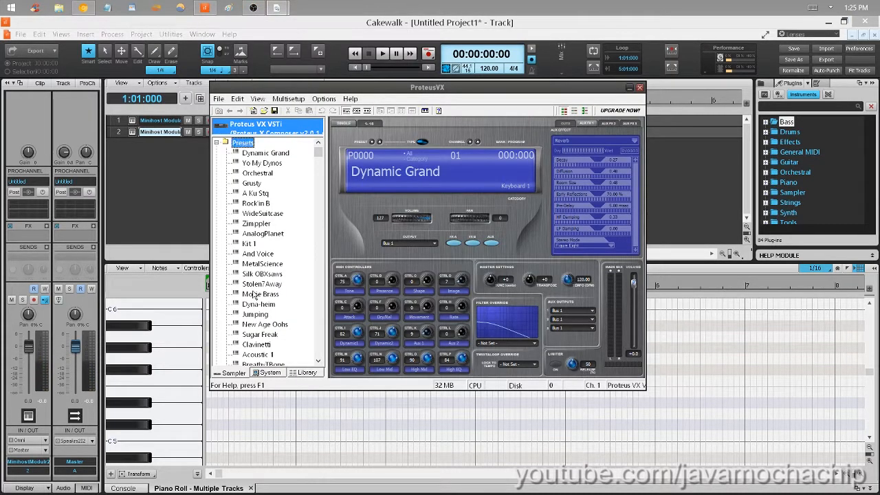
{"action": "left_click", "coordinate": [179, 328]}
{"action": "mouse_move", "coordinate": [180, 349]}
{"action": "left_mouse_down"}
{"action": "mouse_move", "coordinate": [182, 362]}
{"action": "mouse_move", "coordinate": [185, 326]}
{"action": "left_mouse_up"}
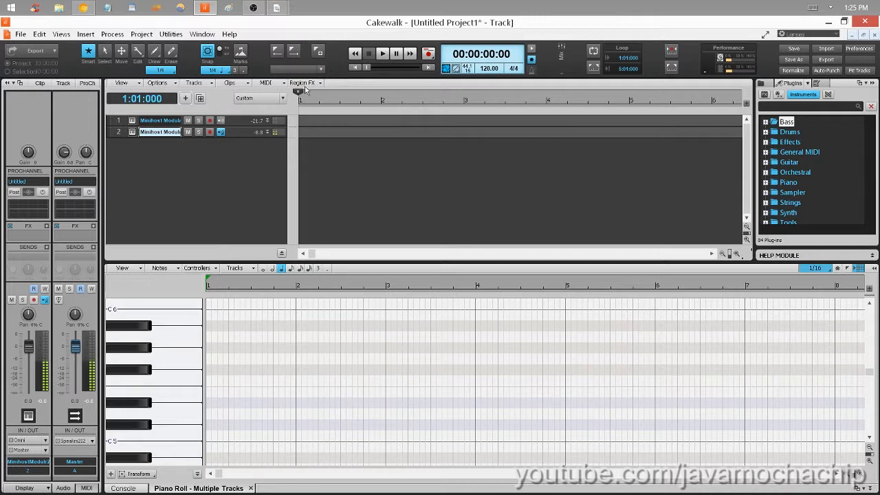
- Return to the ProteusVX interface from Cakewalk
{"action": "left_click", "coordinate": [277, 8]}
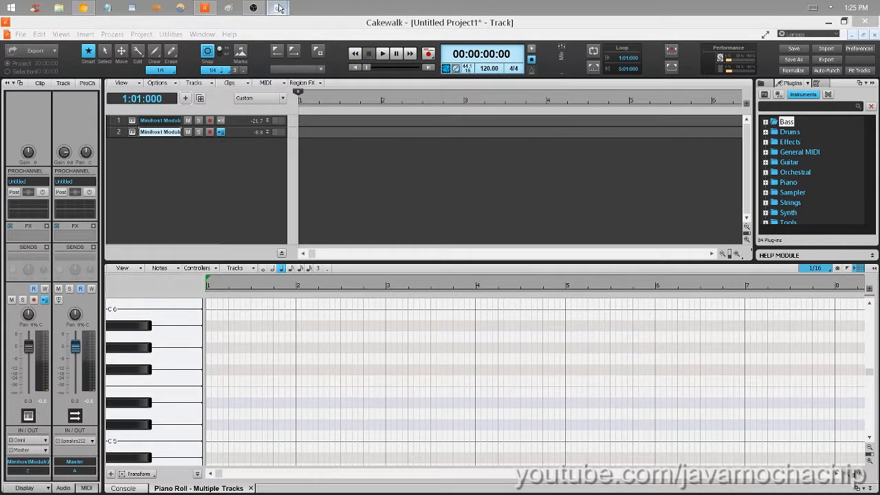